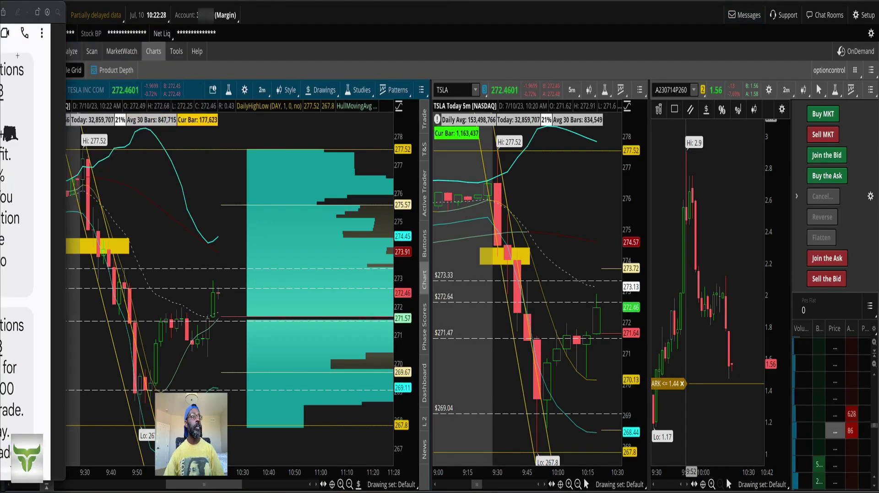
- View the TSLA $260 put text alert and the profit screenshot over the charts, closing each window after viewing
left_click_drag(27, 23, 393, 74)
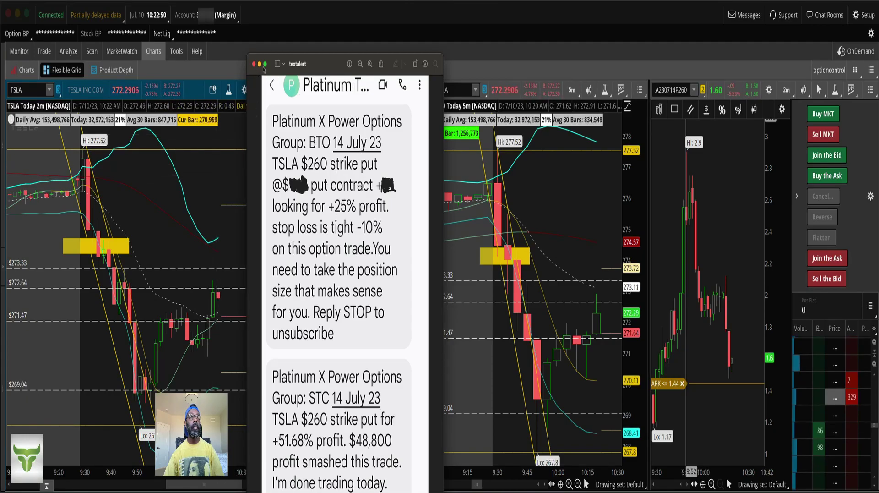
left_click(260, 65)
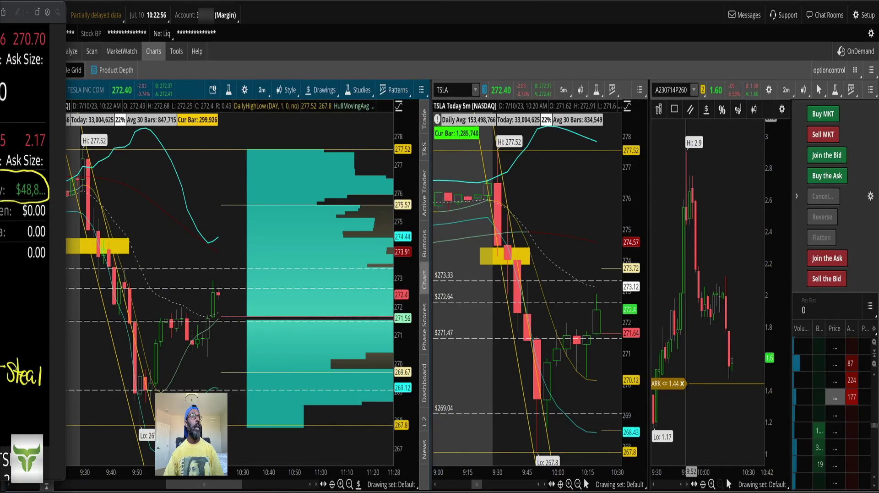
left_click_drag(0, 22, 311, 61)
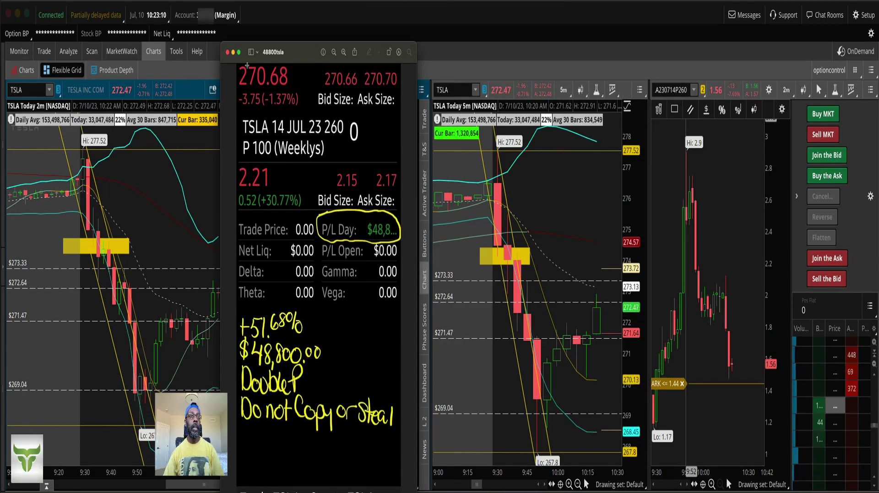
left_click(234, 53)
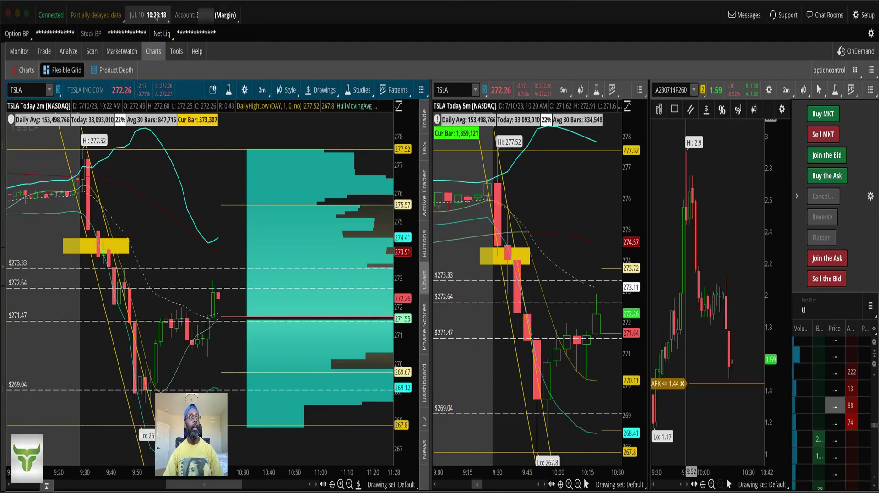
left_click(96, 16)
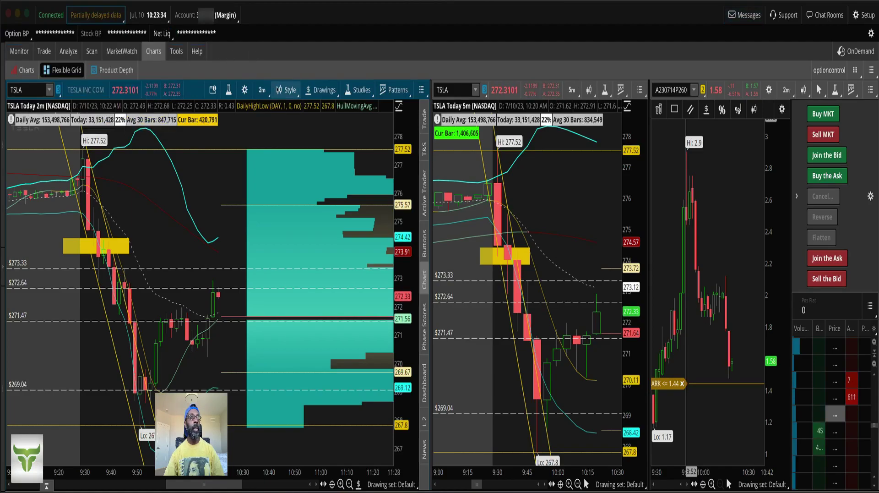
left_click(320, 90)
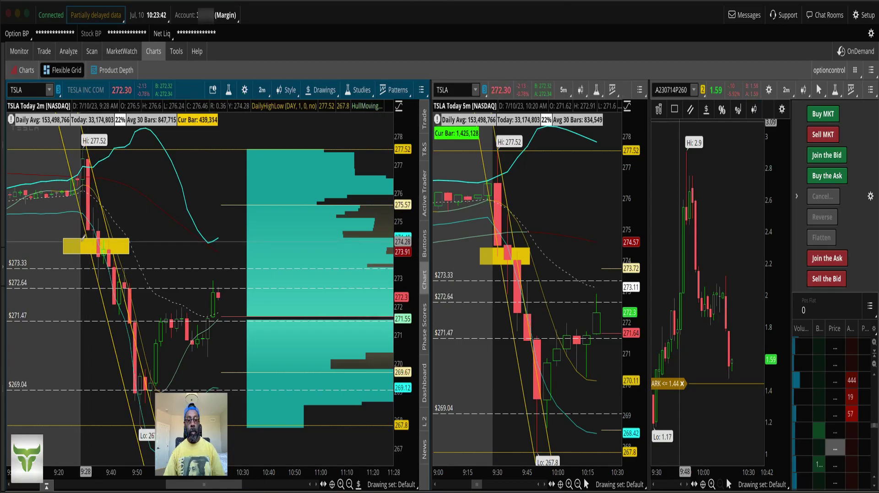
- Circle the yellow zone and the candles around the 9:30 open on the TSLA 2-minute chart
left_click_drag(64, 267, 81, 191)
mouse_move(64, 238)
left_mouse_down()
mouse_move(66, 247)
mouse_move(130, 250)
mouse_move(59, 260)
mouse_move(61, 229)
mouse_move(132, 247)
mouse_move(64, 259)
mouse_move(61, 236)
mouse_move(85, 234)
mouse_move(116, 259)
left_mouse_up()
mouse_move(75, 195)
left_mouse_down()
mouse_move(110, 188)
mouse_move(82, 153)
left_mouse_up()
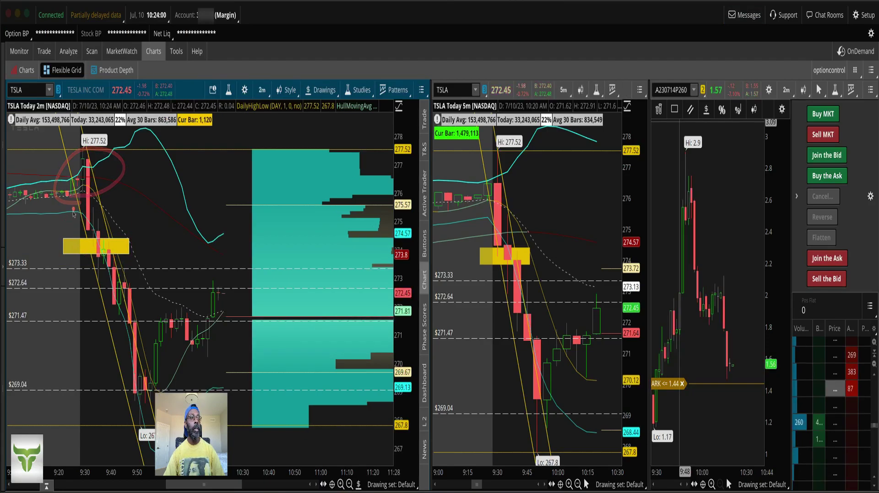
left_click_drag(68, 227, 83, 112)
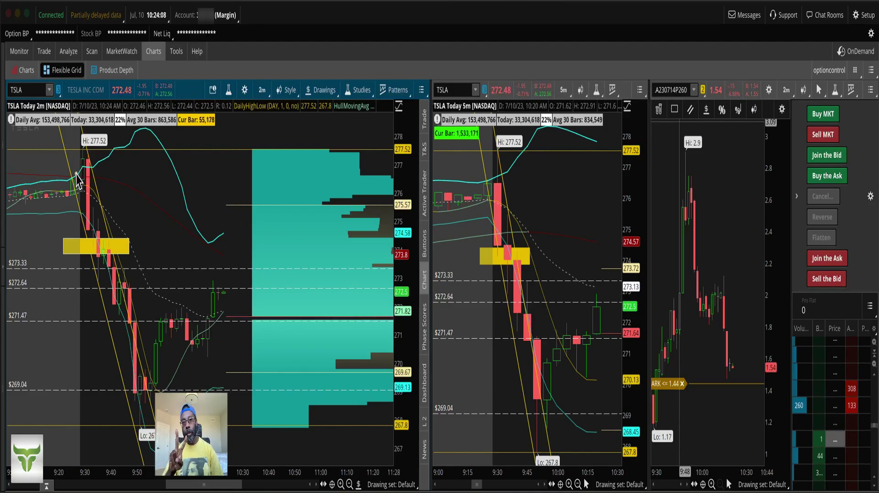
- Sketch temporary up and down arrows from the 9:30 opening candles on the 2-minute chart, and circle the opening area
mouse_move(71, 187)
left_mouse_down()
mouse_move(101, 154)
mouse_move(93, 190)
mouse_move(122, 109)
left_mouse_up()
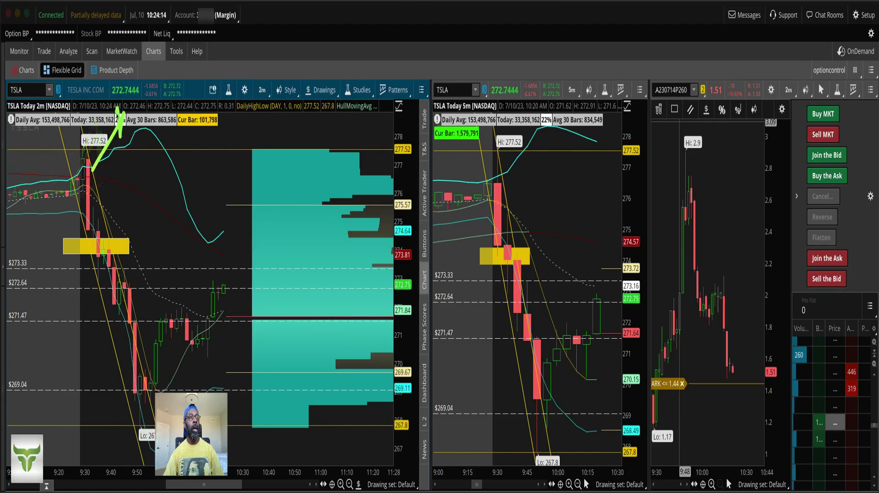
left_click_drag(120, 171, 155, 112)
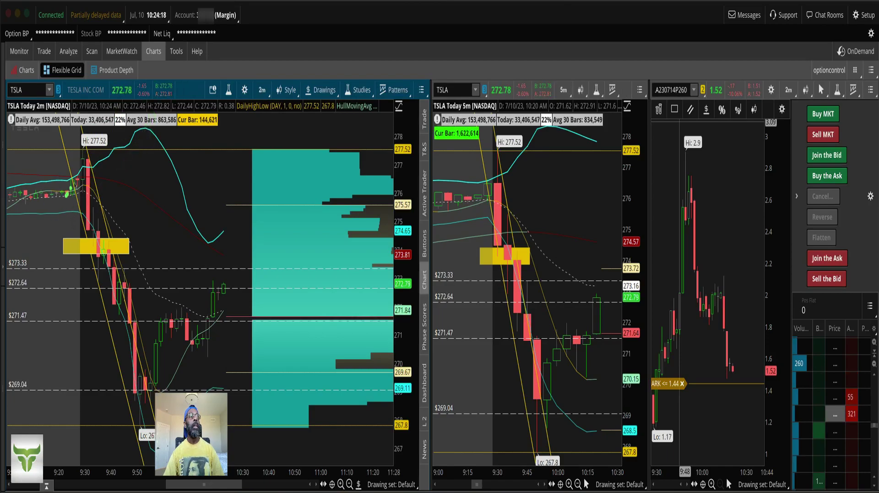
mouse_move(73, 183)
left_mouse_down()
mouse_move(87, 148)
mouse_move(98, 158)
mouse_move(96, 271)
left_mouse_up()
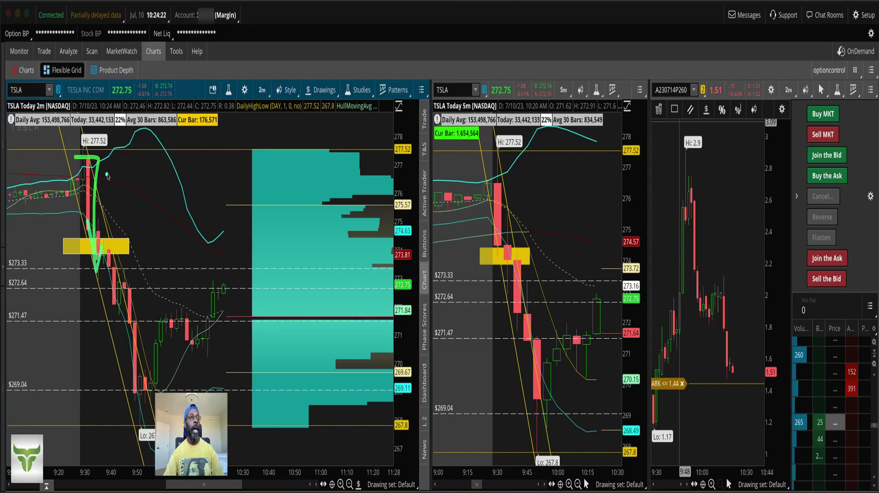
mouse_move(107, 175)
left_mouse_down()
mouse_move(107, 234)
mouse_move(129, 236)
mouse_move(122, 290)
left_mouse_up()
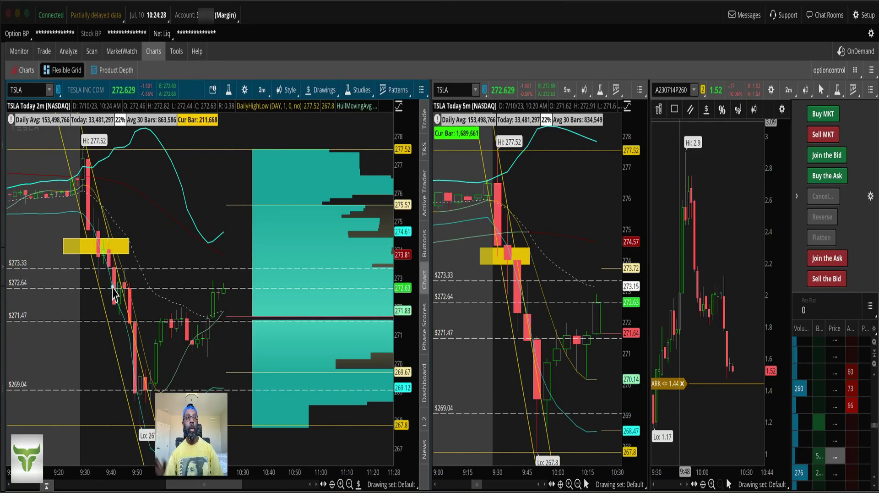
mouse_move(82, 205)
left_mouse_down()
mouse_move(69, 155)
mouse_move(119, 207)
left_mouse_up()
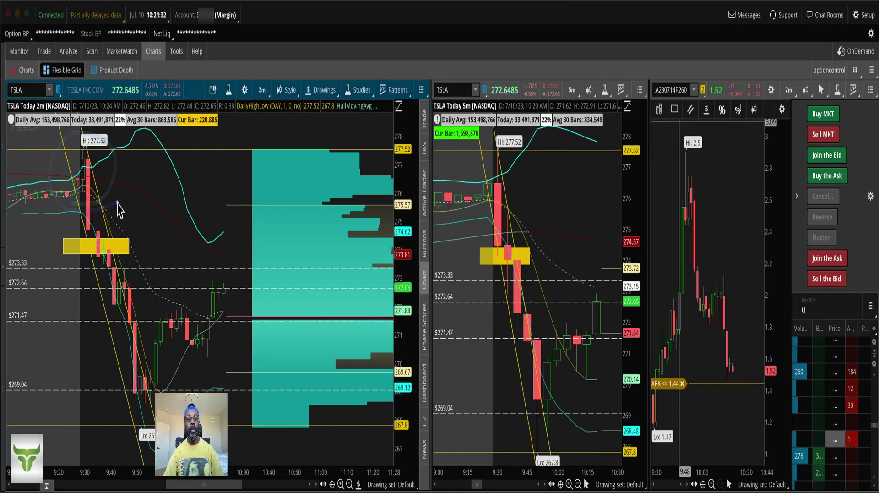
mouse_move(84, 149)
left_mouse_down()
mouse_move(105, 180)
mouse_move(71, 194)
left_mouse_up()
- Point out the 2-minute and 5-minute timeframes of the two TSLA charts with temporary circles and underlines
left_click_drag(259, 53, 236, 73)
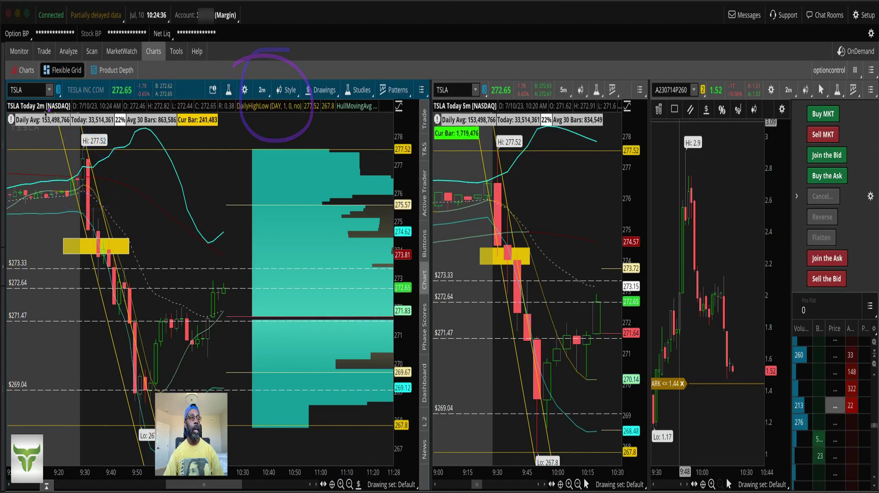
left_click_drag(18, 121, 58, 124)
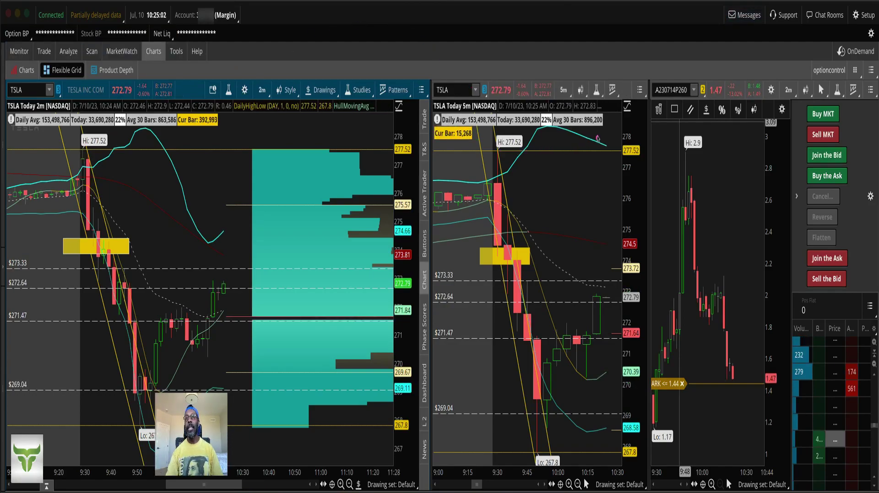
mouse_move(597, 135)
left_mouse_down()
mouse_move(526, 64)
mouse_move(591, 73)
left_mouse_up()
left_click_drag(531, 96, 414, 112)
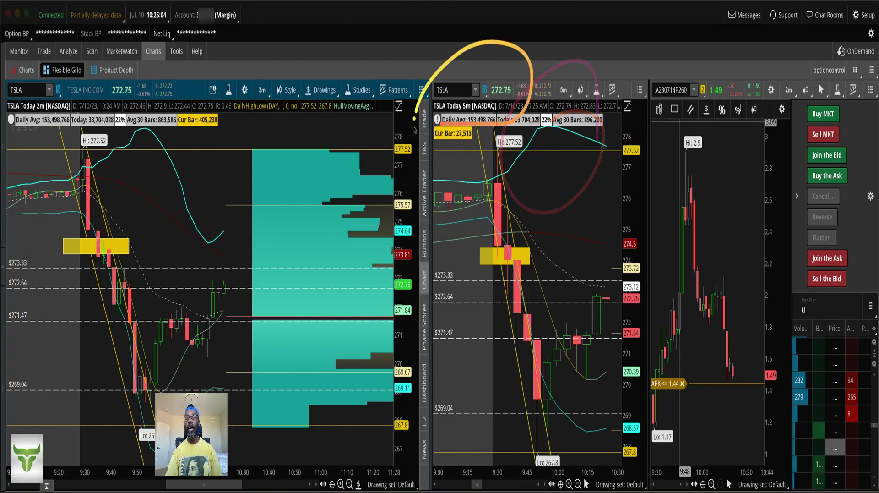
mouse_move(498, 371)
left_mouse_down()
mouse_move(548, 382)
mouse_move(473, 183)
mouse_move(515, 359)
mouse_move(567, 362)
left_mouse_up()
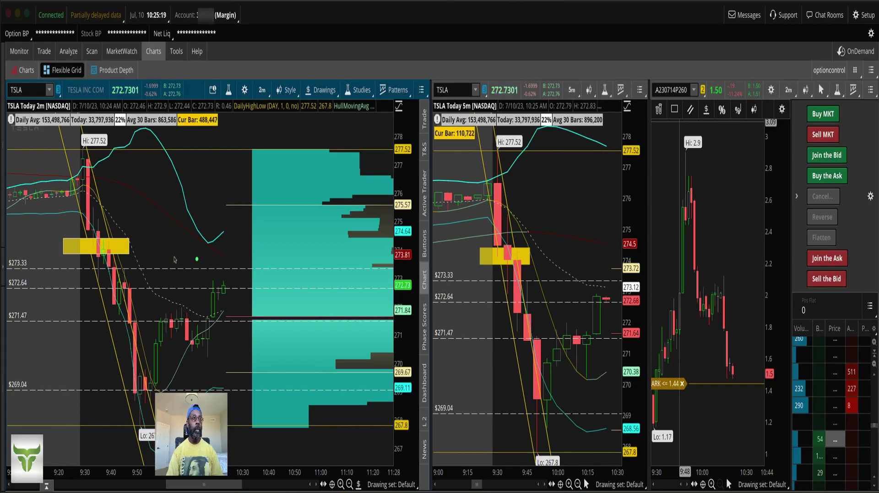
- Circle the yellow rectangle zone and the candles crossing it on the TSLA 2-minute chart
left_click_drag(74, 251, 136, 258)
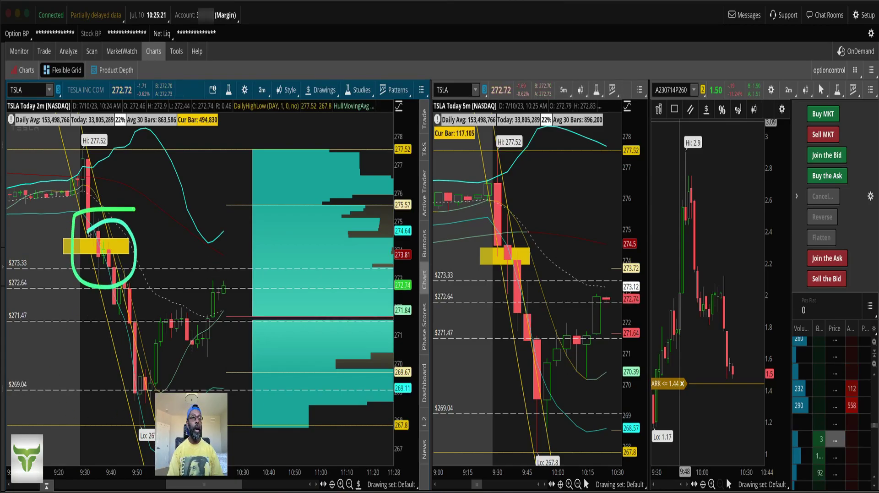
mouse_move(53, 225)
left_mouse_down()
mouse_move(74, 286)
mouse_move(50, 237)
left_mouse_up()
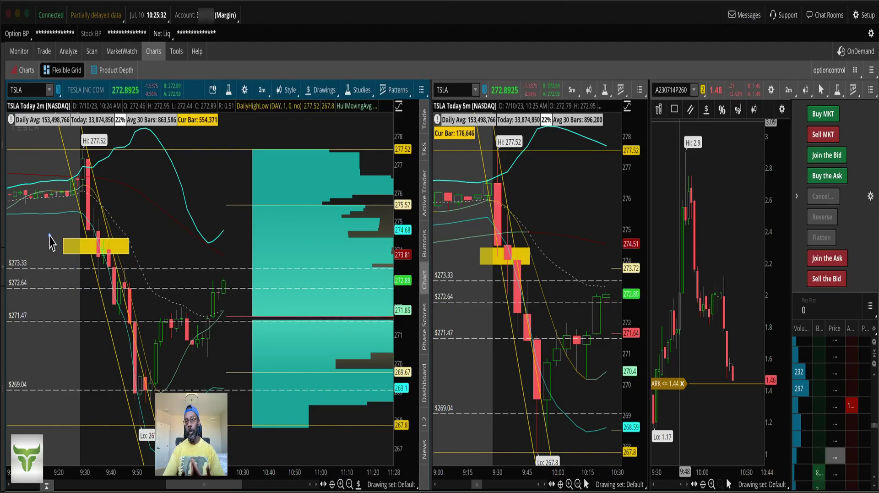
mouse_move(62, 233)
left_mouse_down()
mouse_move(131, 304)
mouse_move(89, 254)
mouse_move(102, 267)
mouse_move(76, 260)
left_mouse_up()
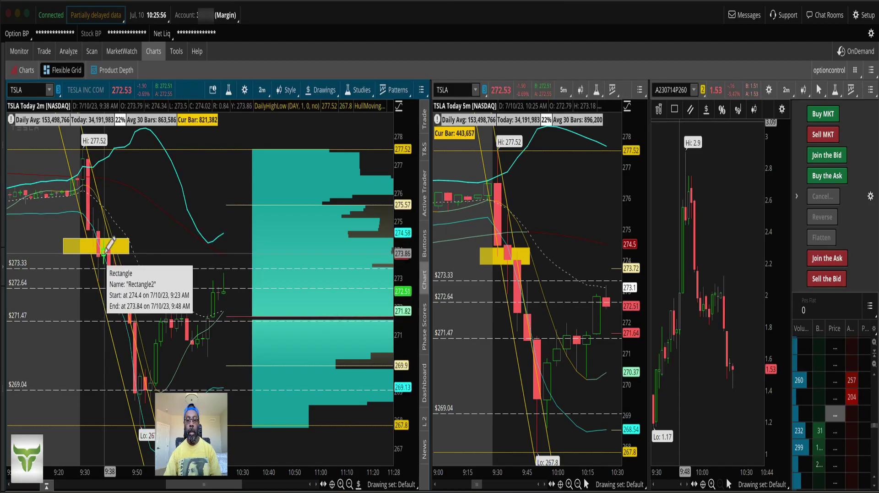
left_click_drag(107, 268, 103, 265)
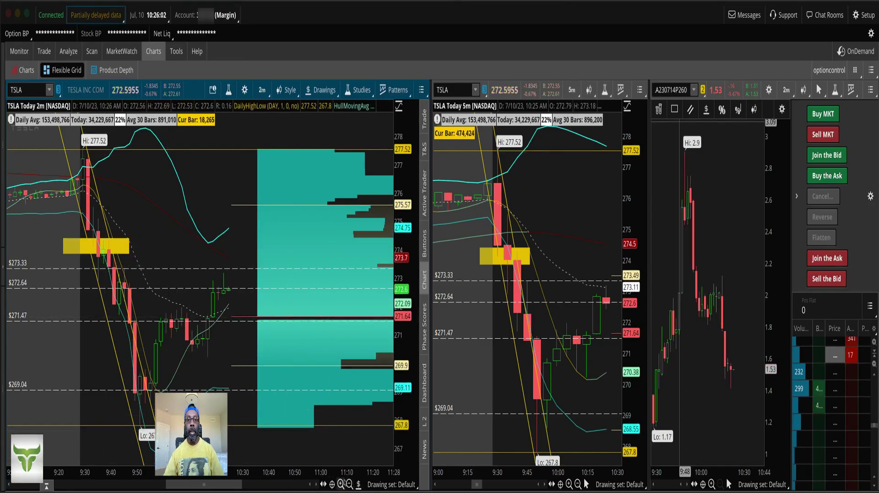
- Enlarge the 2-minute chart's morning sell-off and mark the pullback candles beneath the yellow zone
left_click(341, 484)
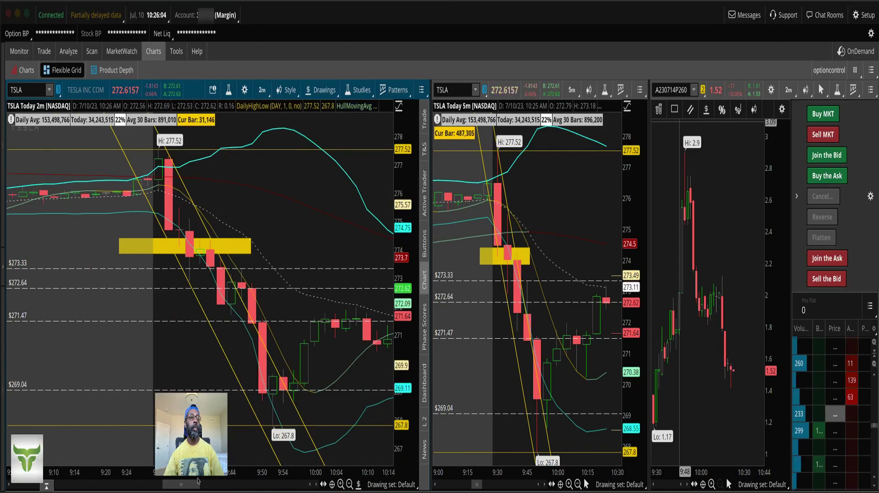
left_click_drag(194, 484, 199, 484)
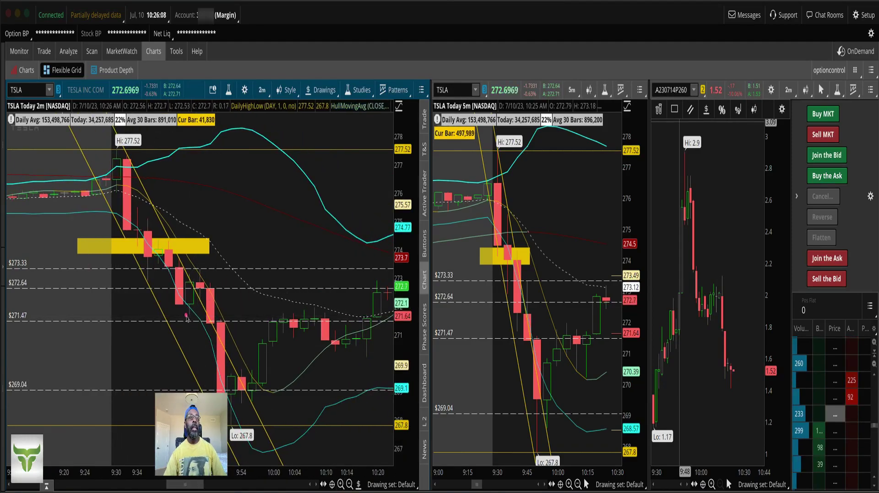
left_click_drag(186, 317, 174, 313)
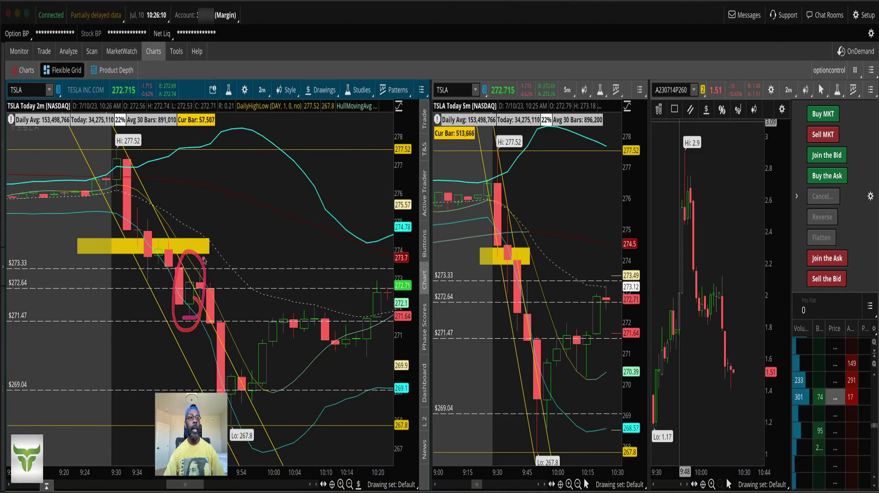
mouse_move(202, 256)
left_mouse_down()
mouse_move(169, 302)
mouse_move(190, 255)
mouse_move(198, 317)
mouse_move(198, 292)
left_mouse_up()
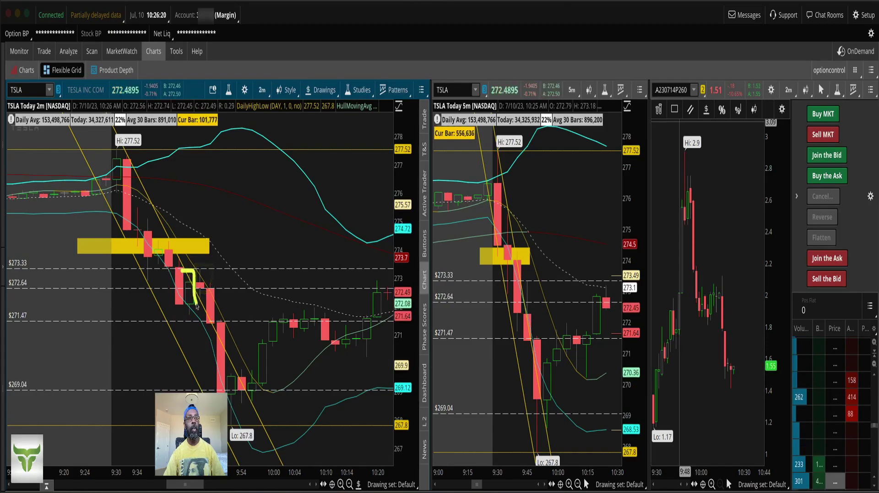
left_click_drag(185, 249, 192, 306)
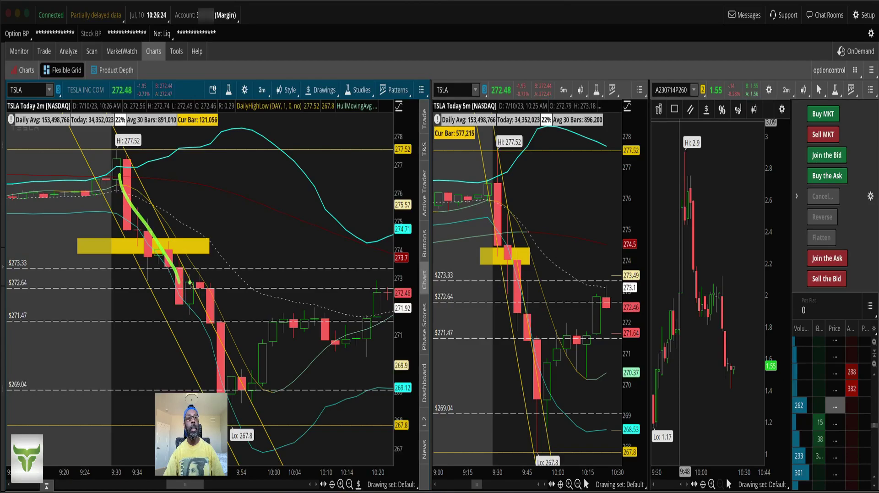
left_click_drag(187, 283, 182, 313)
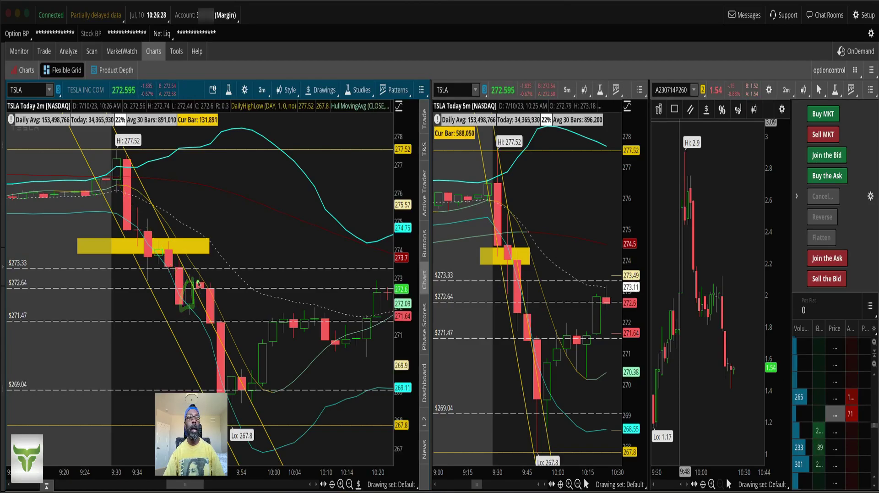
left_click_drag(193, 285, 208, 294)
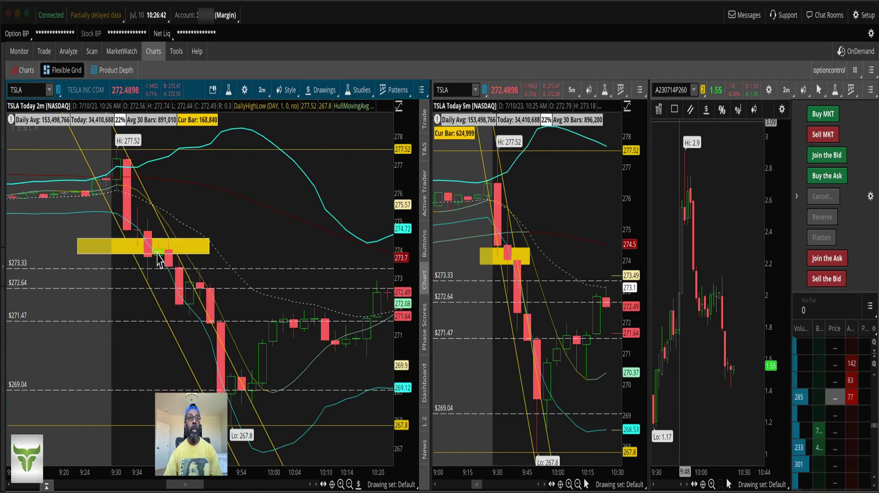
- Enlarge the candles at the yellow zone by expanding the time and price scales, and circle the candles inside it
left_click_drag(161, 240, 172, 264)
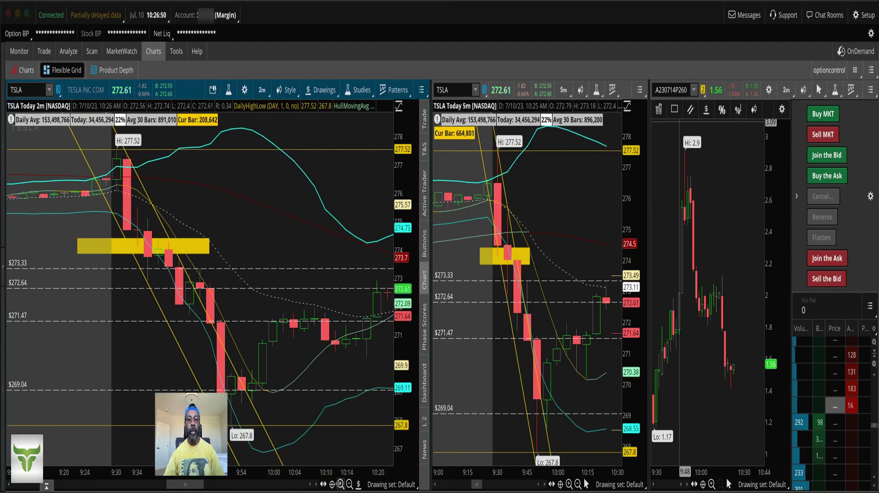
left_click(342, 484)
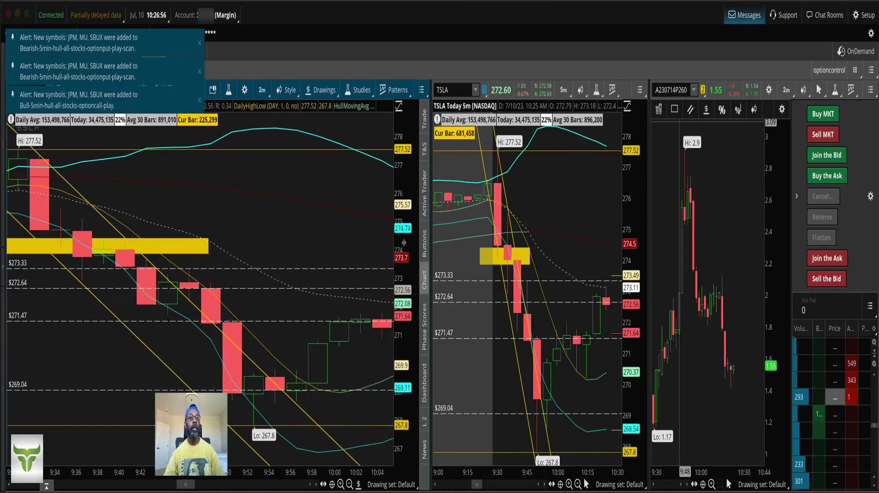
left_click_drag(394, 253, 411, 171)
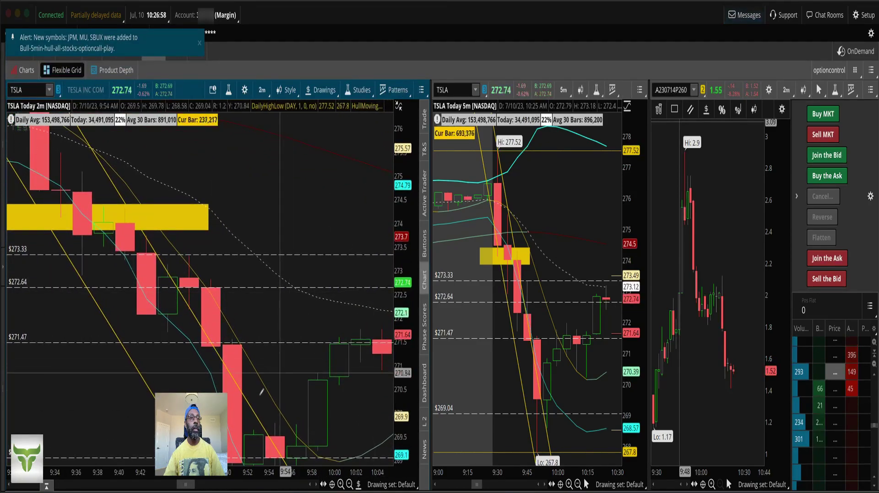
left_click_drag(188, 484, 186, 481)
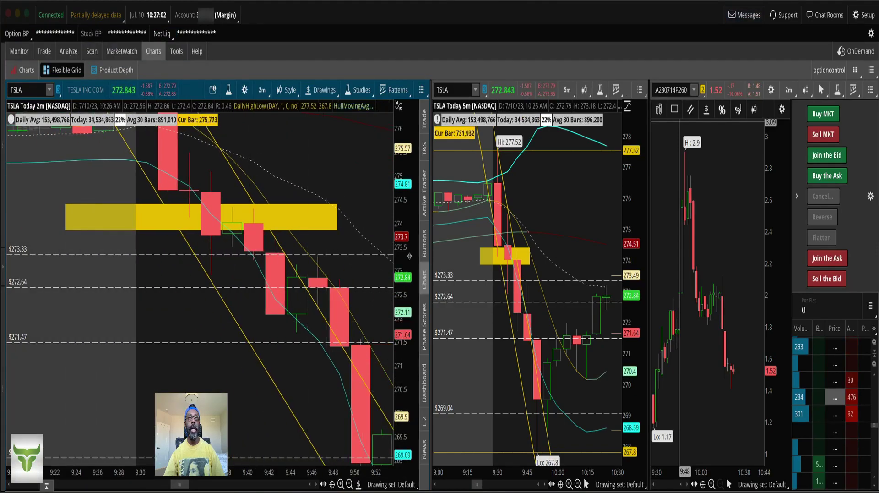
left_click_drag(405, 266, 411, 223)
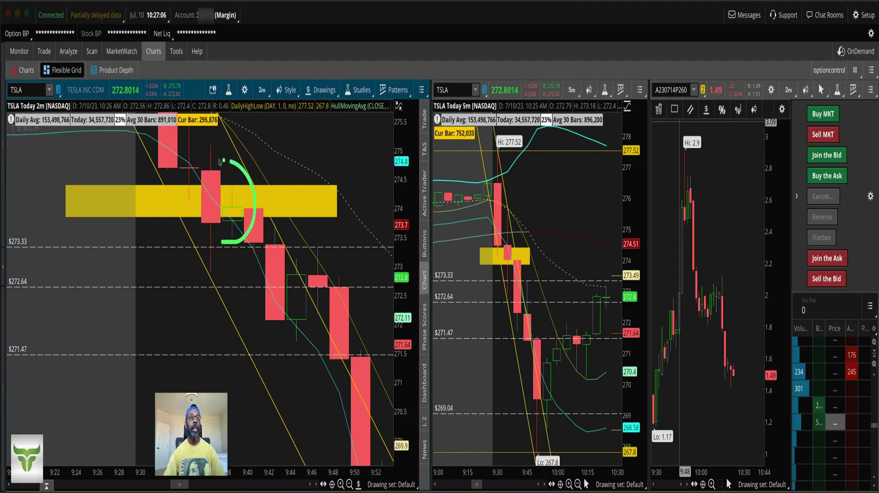
left_click_drag(215, 163, 242, 253)
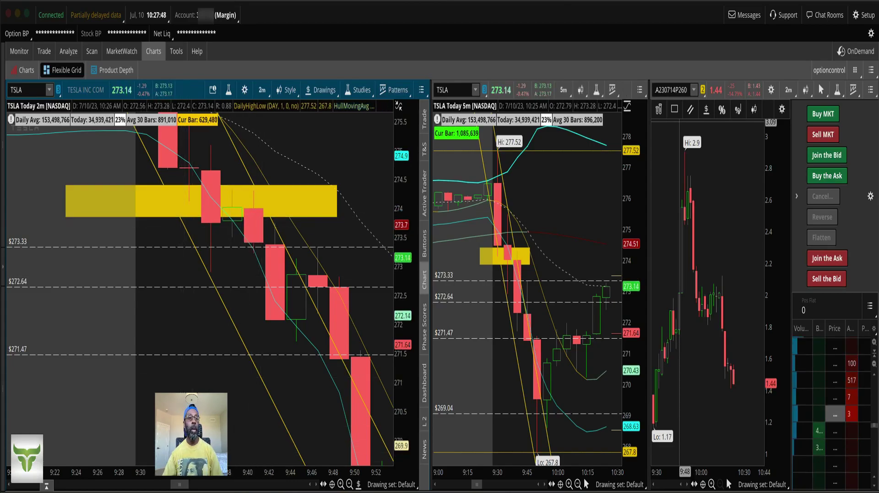
- Compress the 2-minute chart's time and price scales to show the full sell-off, and mark the candles along the $269.04 line
scroll(257, 218, "down", 5)
scroll(180, 484, "up", 5)
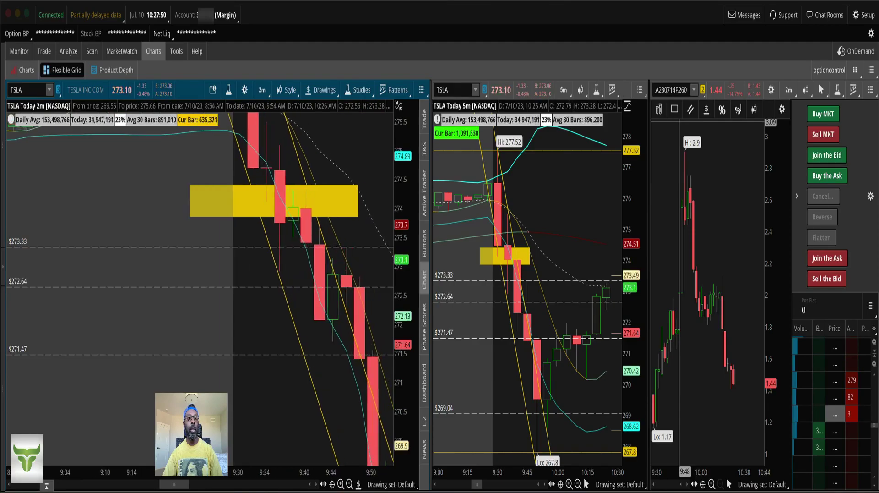
scroll(180, 483, "down", 3)
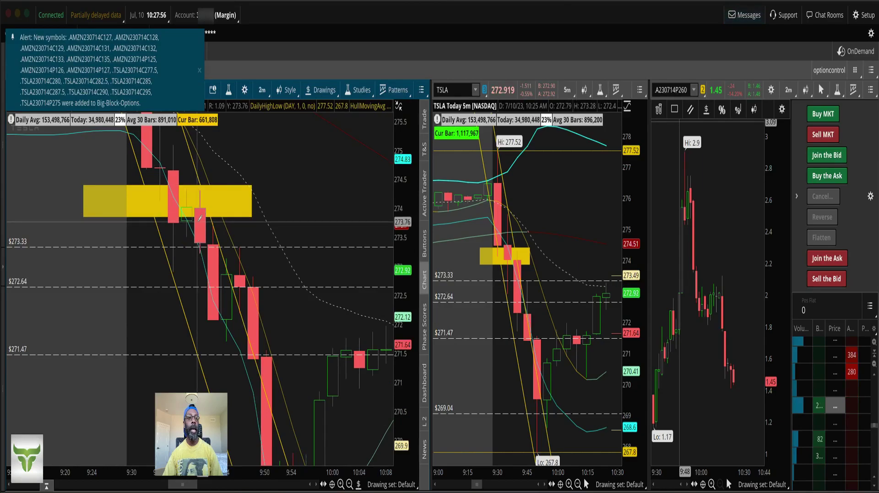
left_click_drag(403, 348, 411, 403)
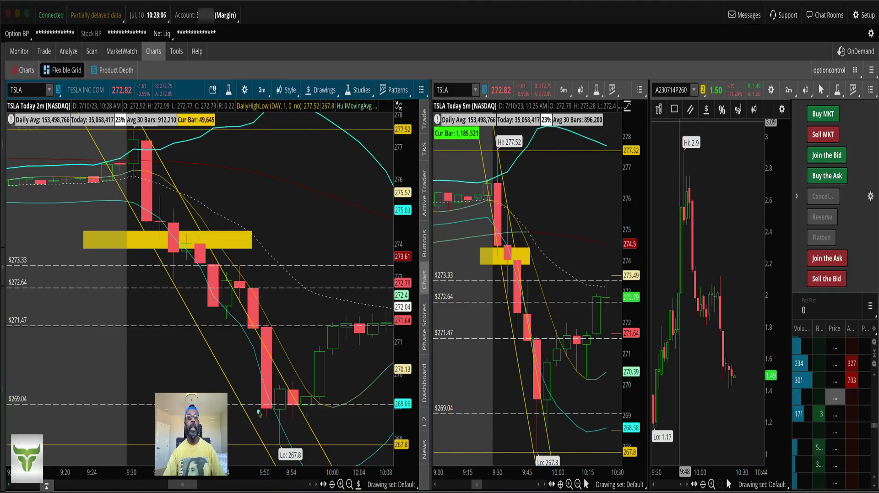
left_click_drag(255, 409, 322, 405)
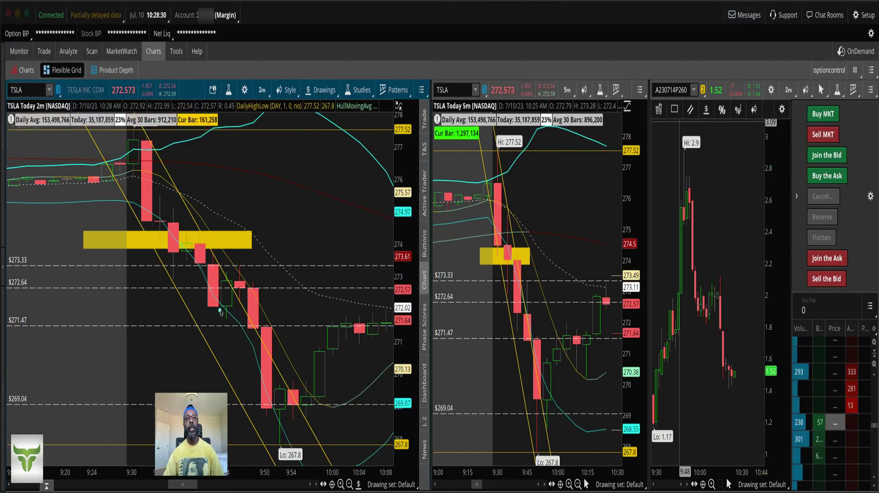
- Trace the upper and lower sides of the descending channel on the 2-minute chart with temporary strokes
left_click_drag(205, 235, 234, 288)
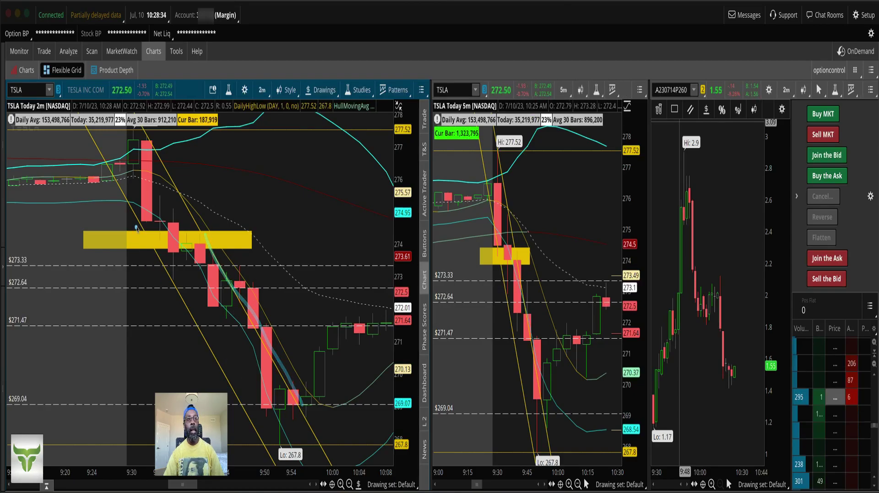
left_click_drag(135, 226, 213, 360)
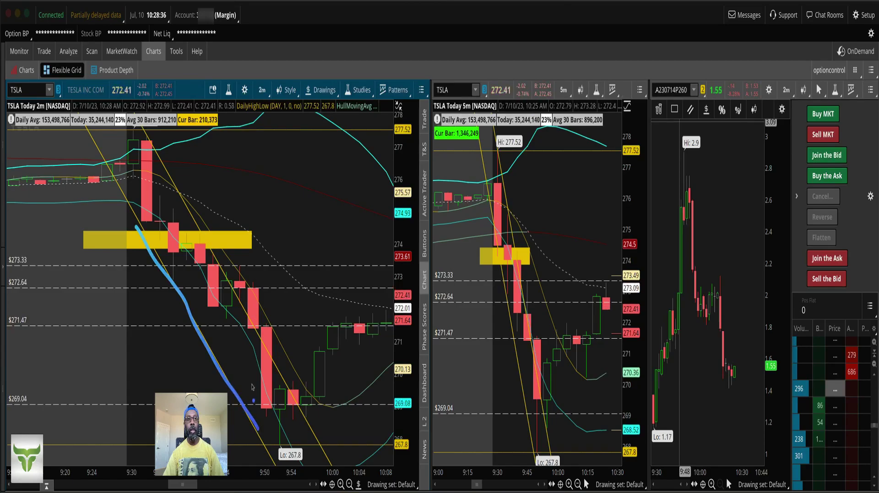
mouse_move(222, 233)
left_mouse_down()
mouse_move(104, 293)
mouse_move(220, 215)
mouse_move(151, 321)
left_mouse_up()
left_click_drag(206, 250, 279, 372)
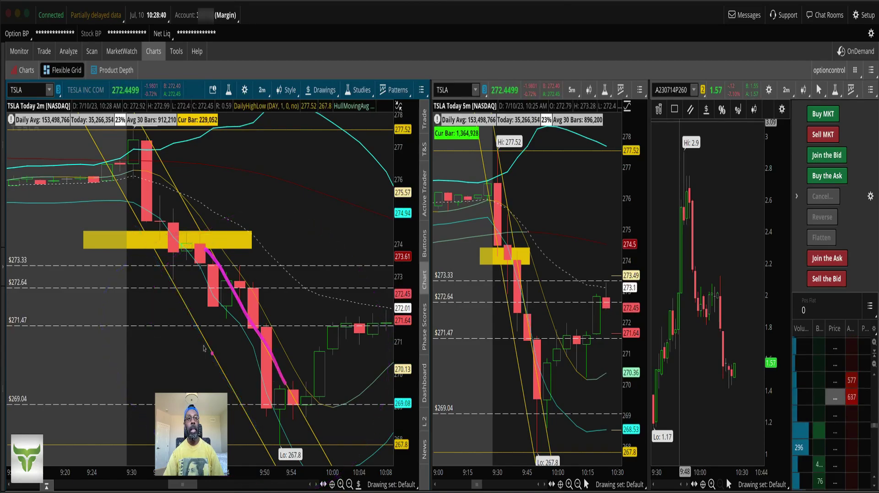
left_click_drag(190, 314, 247, 423)
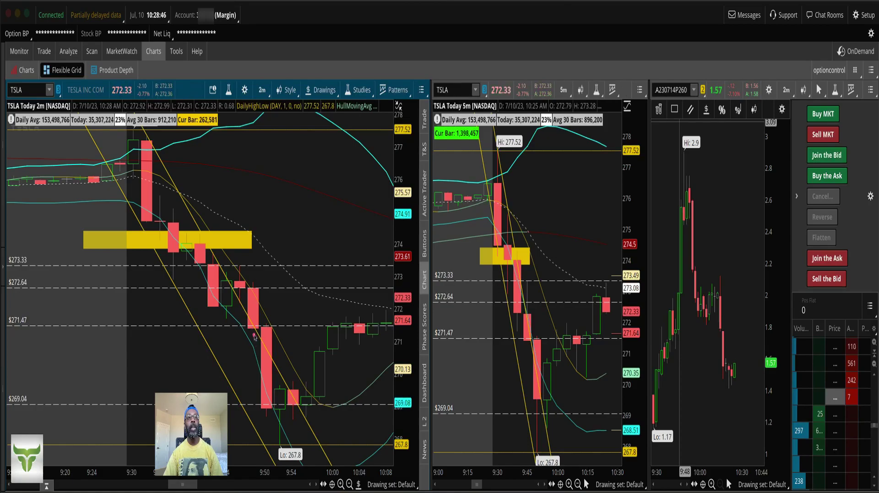
mouse_move(237, 263)
left_mouse_down()
mouse_move(254, 266)
mouse_move(257, 320)
mouse_move(246, 326)
left_mouse_up()
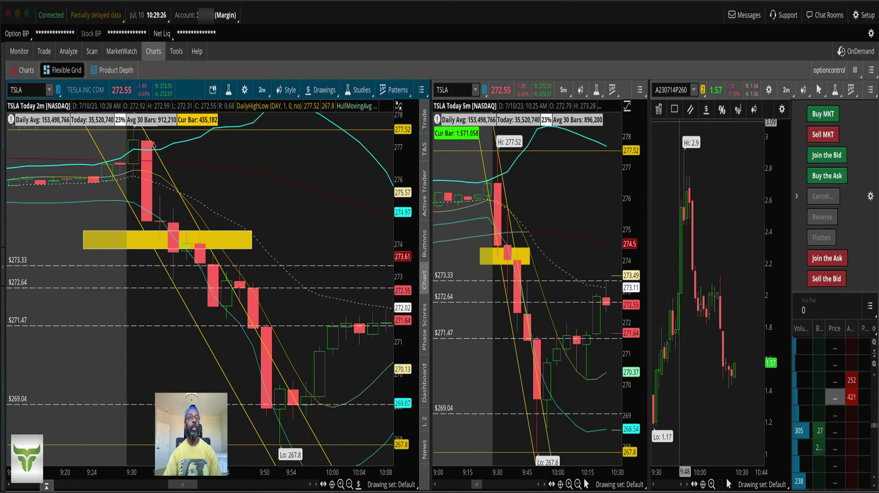
- Trace the sell-off from the open, circle the candles around $269.04, and mark the 267.8 low and the rebound toward $271.47
mouse_move(146, 143)
left_mouse_down()
mouse_move(181, 244)
mouse_move(224, 278)
left_mouse_up()
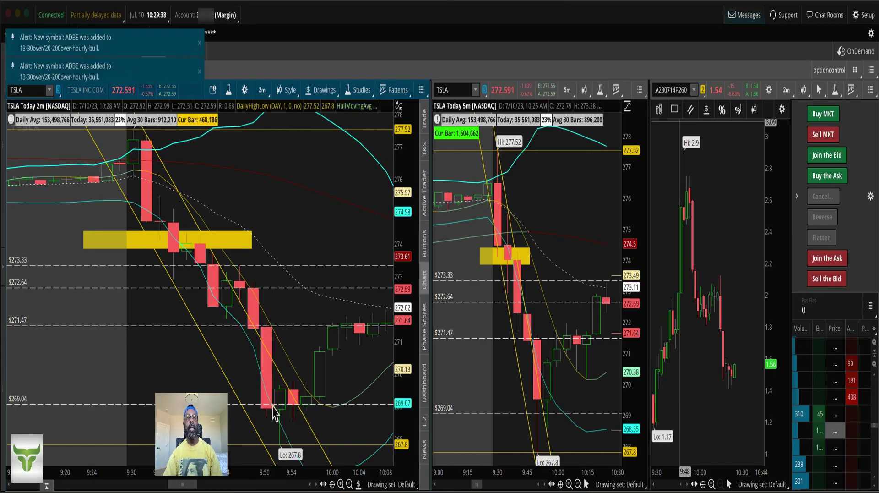
mouse_move(277, 406)
left_mouse_down()
mouse_move(323, 413)
mouse_move(297, 384)
mouse_move(272, 387)
left_mouse_up()
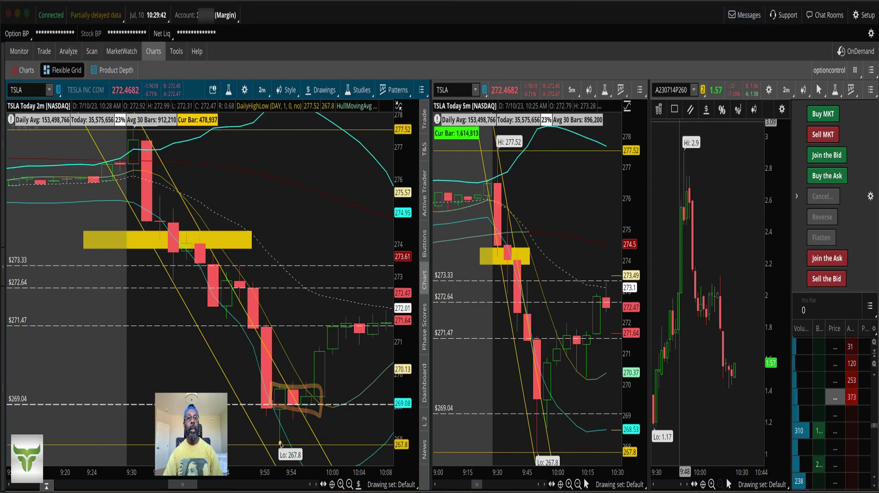
left_click_drag(280, 443, 282, 415)
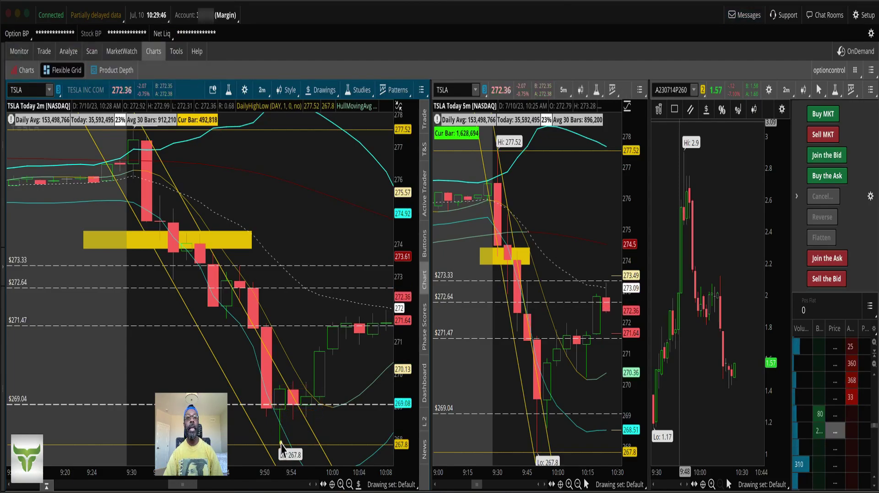
mouse_move(276, 388)
left_mouse_down()
mouse_move(285, 389)
mouse_move(285, 406)
mouse_move(271, 407)
mouse_move(278, 390)
mouse_move(286, 400)
mouse_move(280, 393)
left_mouse_up()
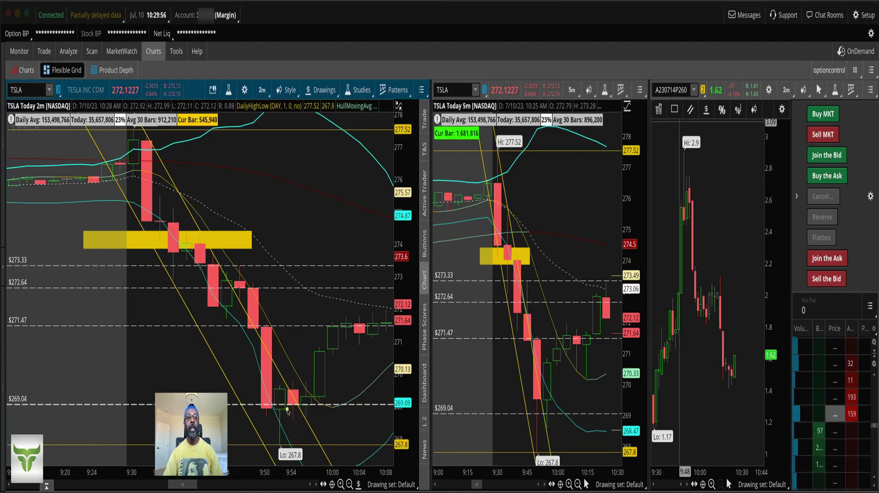
mouse_move(286, 409)
left_mouse_down()
mouse_move(302, 408)
mouse_move(315, 387)
mouse_move(277, 382)
mouse_move(268, 395)
mouse_move(282, 409)
mouse_move(316, 411)
mouse_move(318, 382)
mouse_move(285, 378)
mouse_move(286, 409)
mouse_move(347, 319)
left_mouse_up()
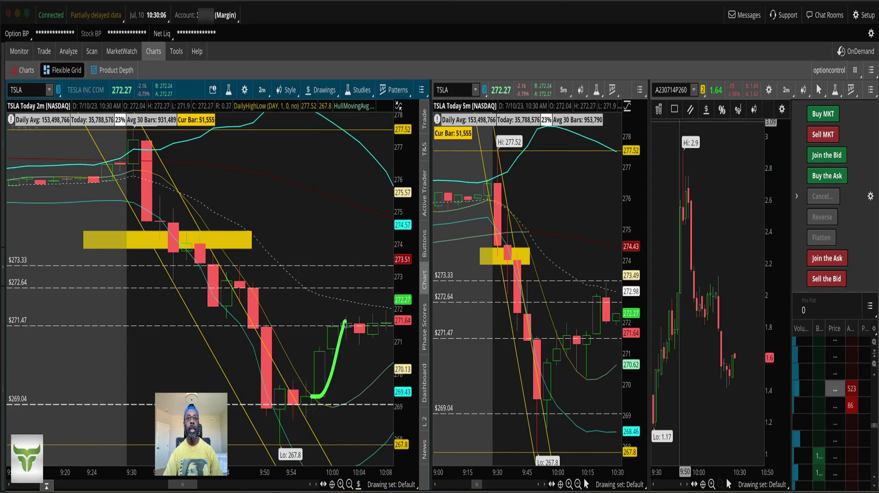
mouse_move(274, 426)
left_mouse_down()
mouse_move(295, 371)
mouse_move(281, 380)
mouse_move(296, 402)
left_mouse_up()
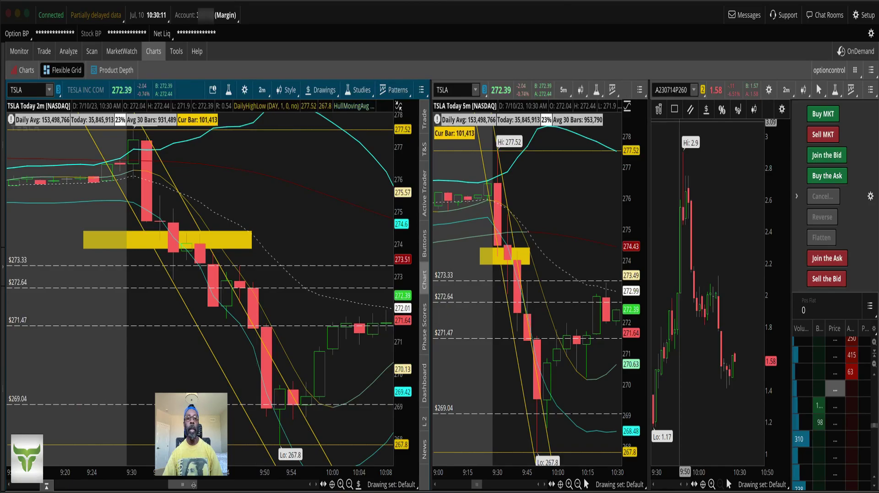
- Draw a rectangle over the 2-minute consolidation from 9:58 to 10:20 AM, between about 271.55 and 270.66
left_click_drag(195, 484, 208, 487)
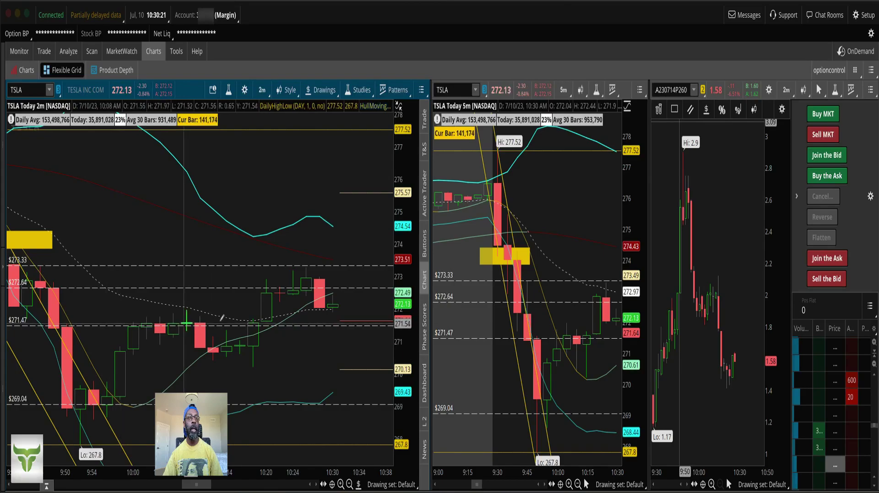
mouse_move(138, 109)
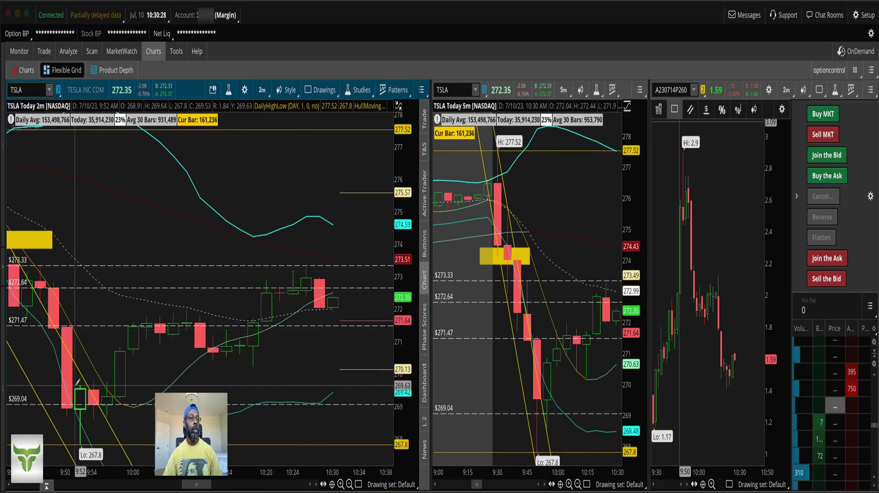
left_click(115, 350)
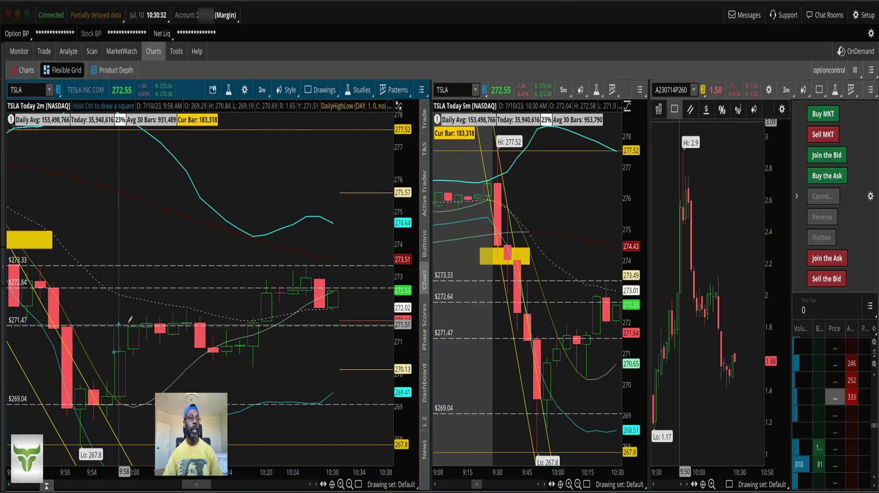
left_click(264, 322)
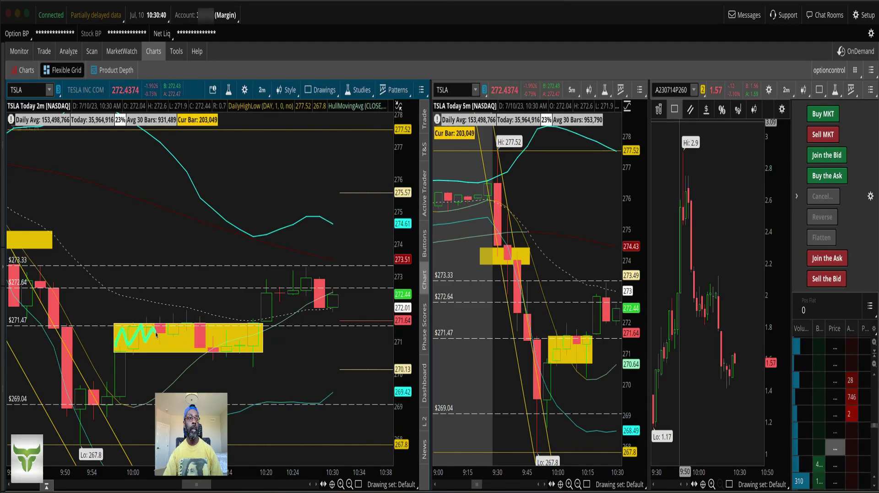
- Mark both consolidations and the breakout with temporary strokes, and draw a second rectangle over the 10:20 to 10:30 candles on the 2-minute chart
left_click_drag(156, 336, 173, 337)
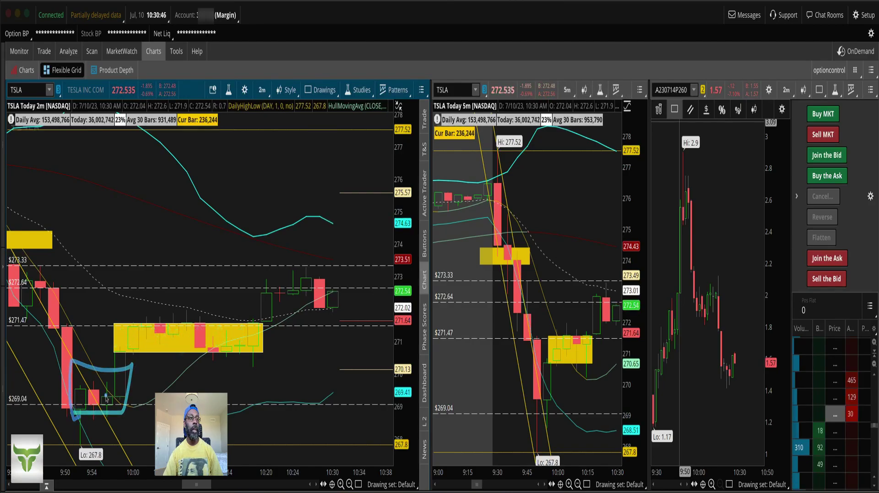
mouse_move(105, 398)
left_mouse_down()
mouse_move(109, 345)
mouse_move(239, 364)
mouse_move(249, 321)
mouse_move(147, 314)
left_mouse_up()
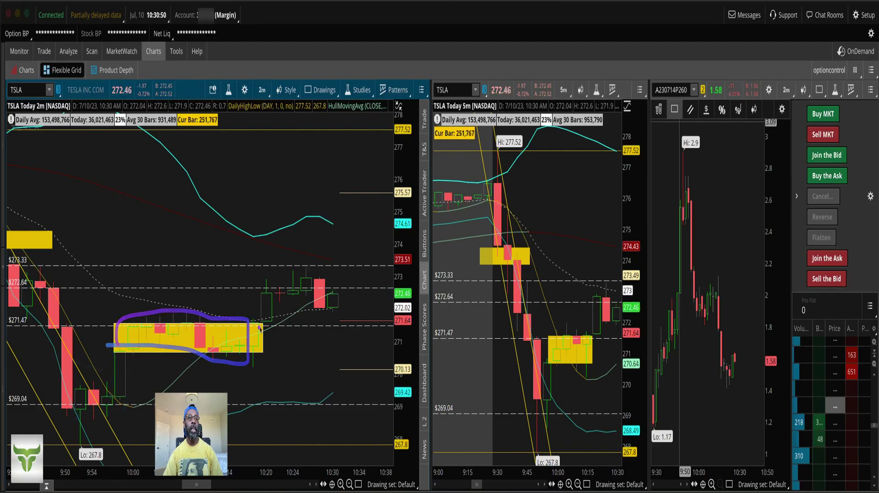
left_click_drag(259, 312, 266, 326)
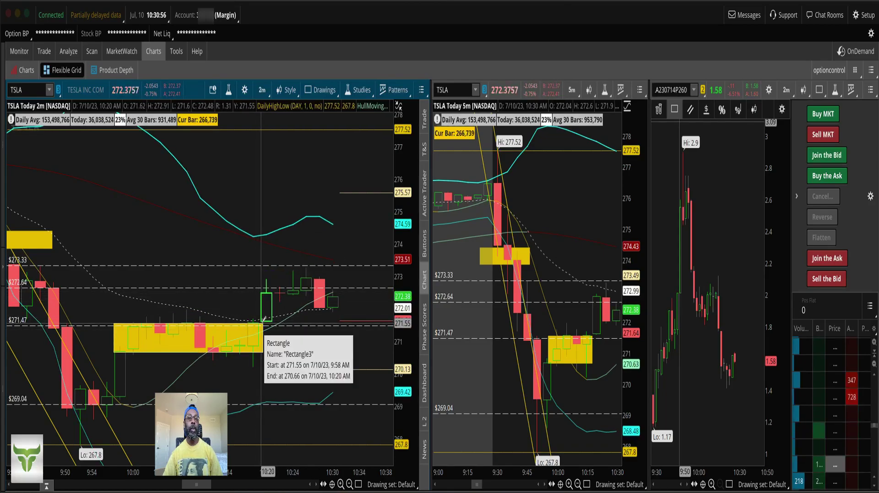
mouse_move(263, 320)
left_mouse_down()
mouse_move(274, 263)
mouse_move(338, 266)
left_mouse_up()
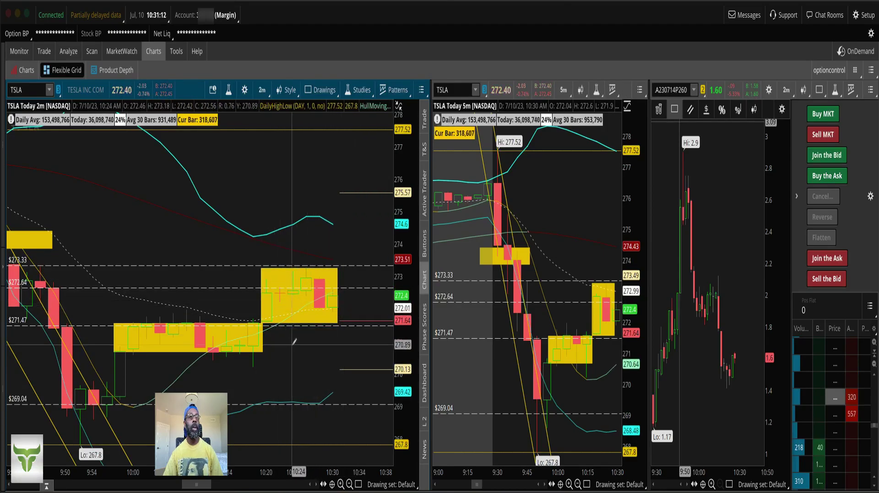
- Remove all drawings in the Default drawing set from the TSLA charts
right_click(217, 250)
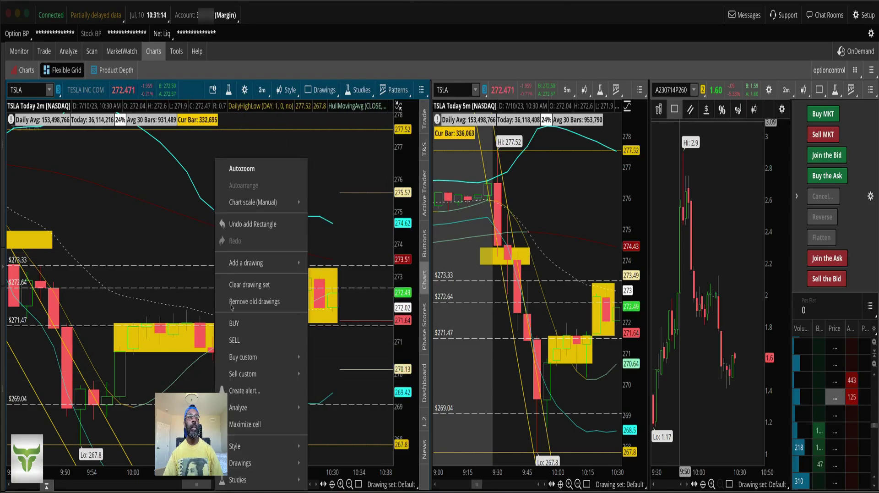
left_click(250, 285)
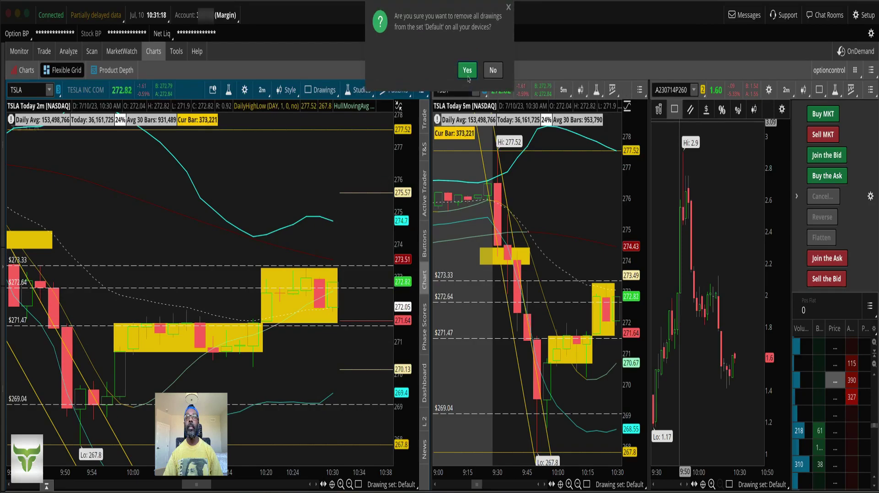
left_click(467, 71)
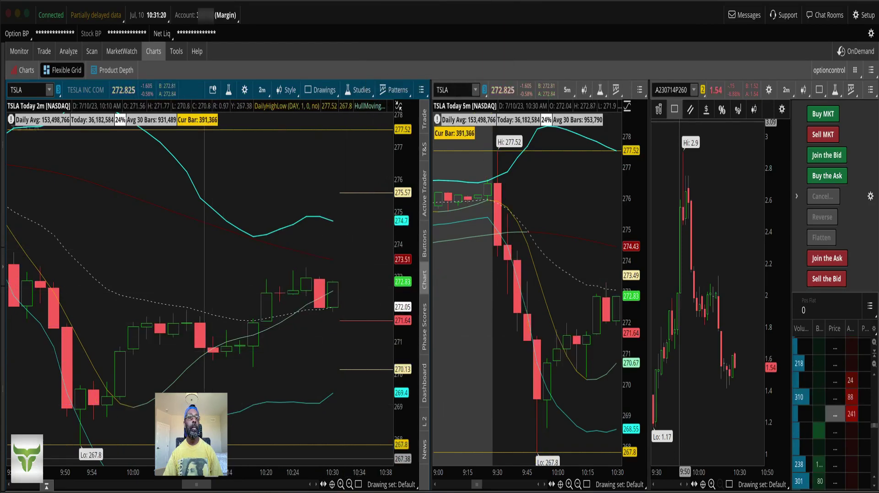
left_click_drag(198, 479, 185, 481)
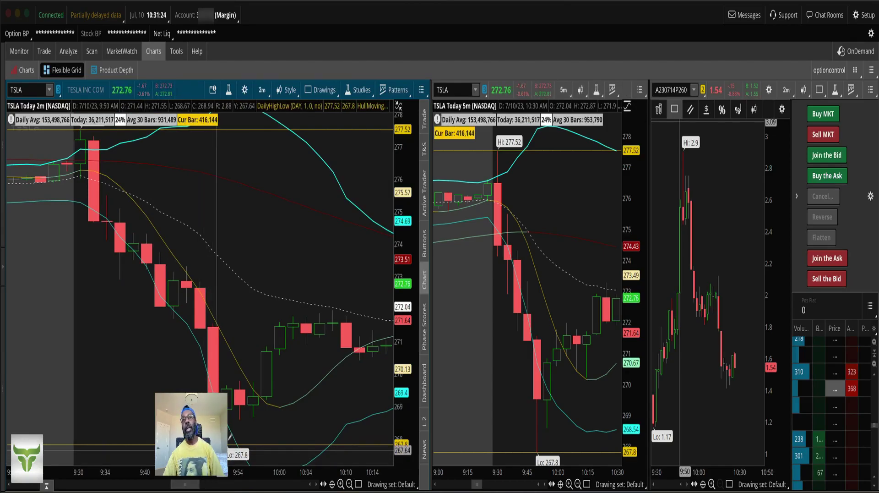